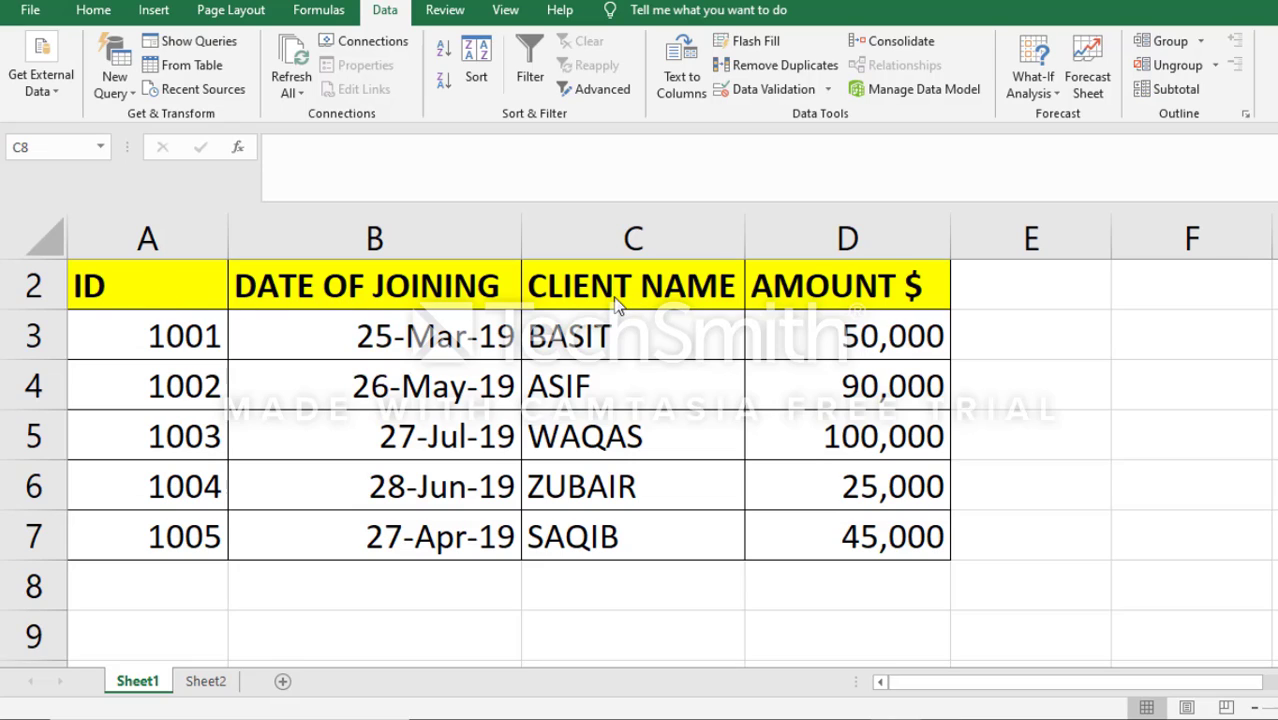
- Sort the table A2:D7 by AMOUNT $ on cell values, ordered Largest to Smallest
click(856, 295)
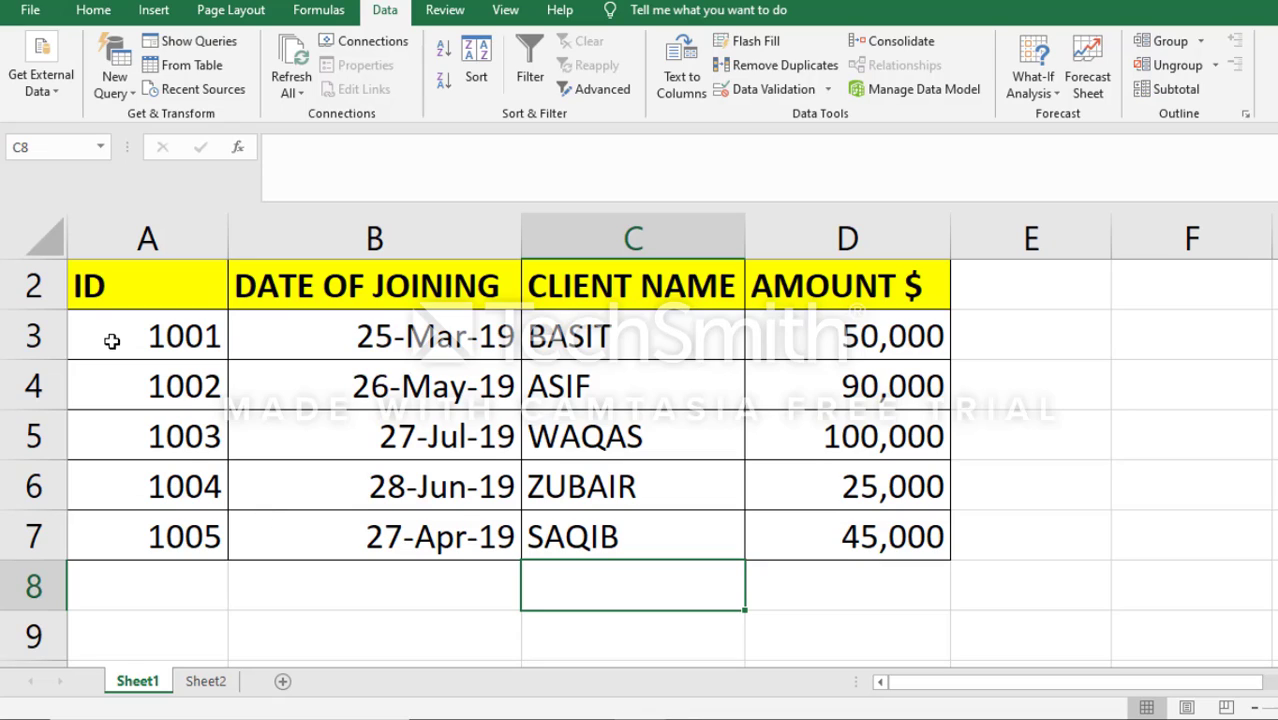
click(142, 305)
drag(168, 314, 866, 536)
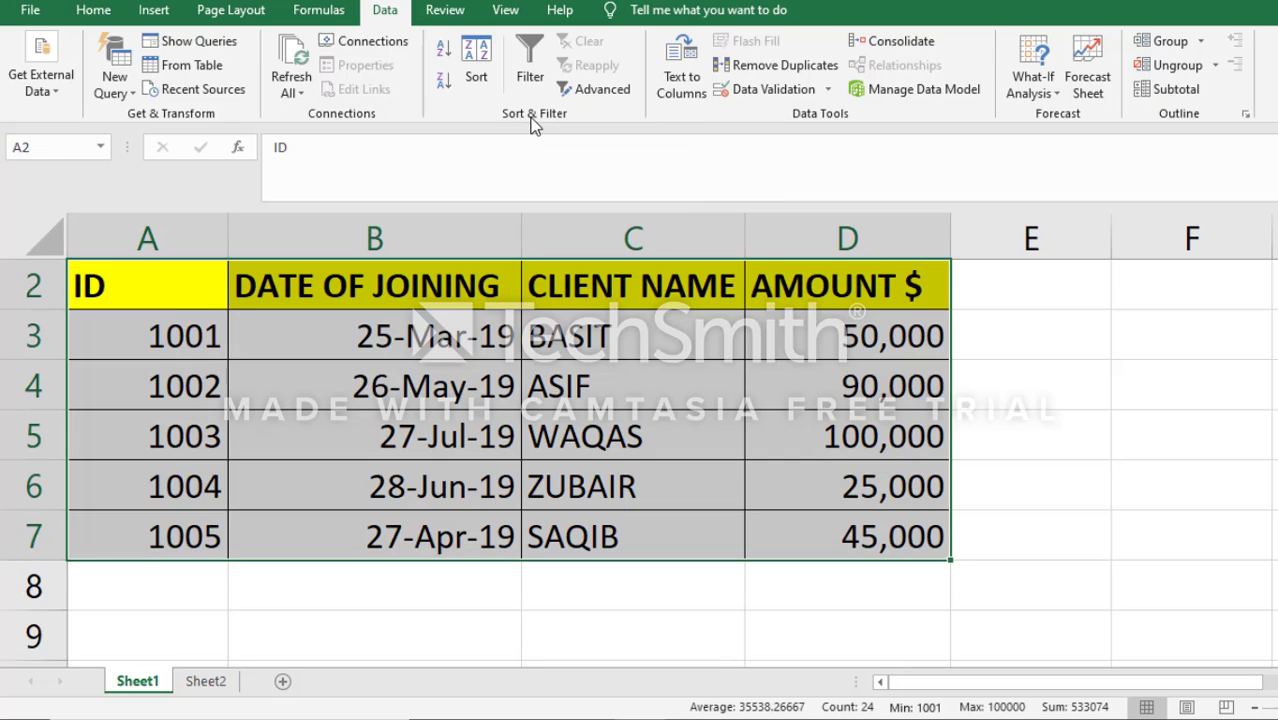
click(474, 86)
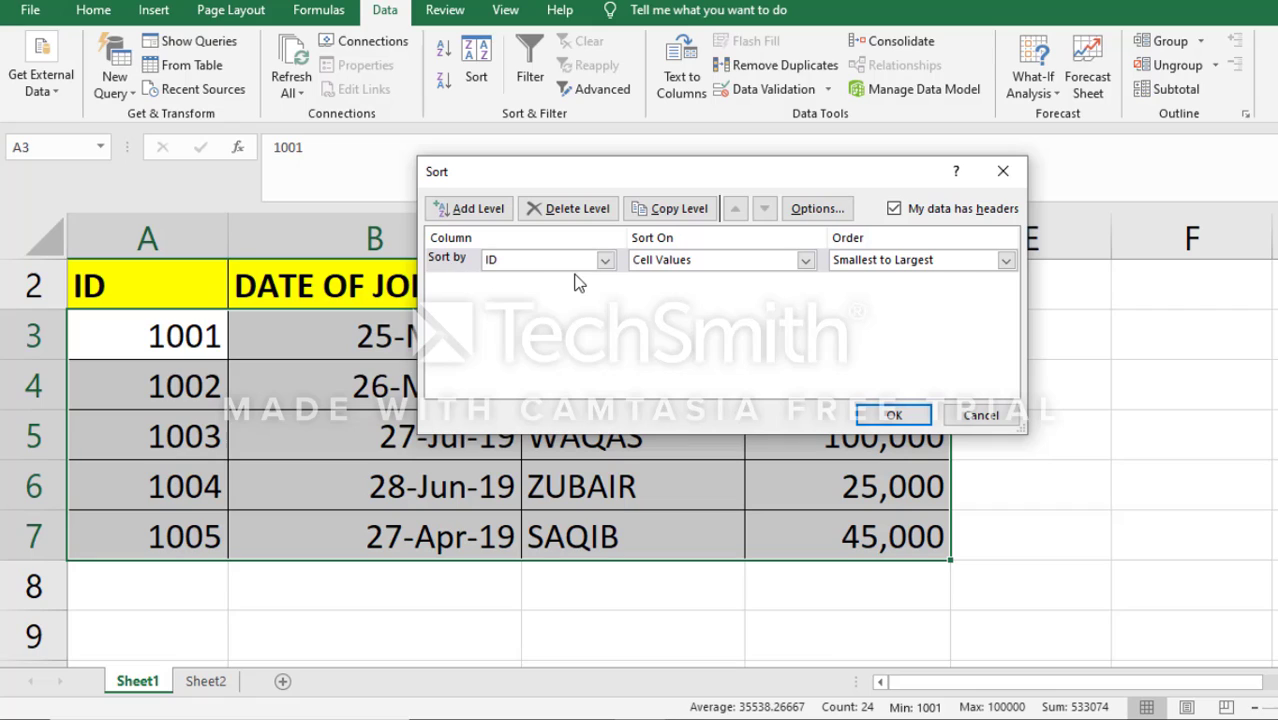
click(606, 261)
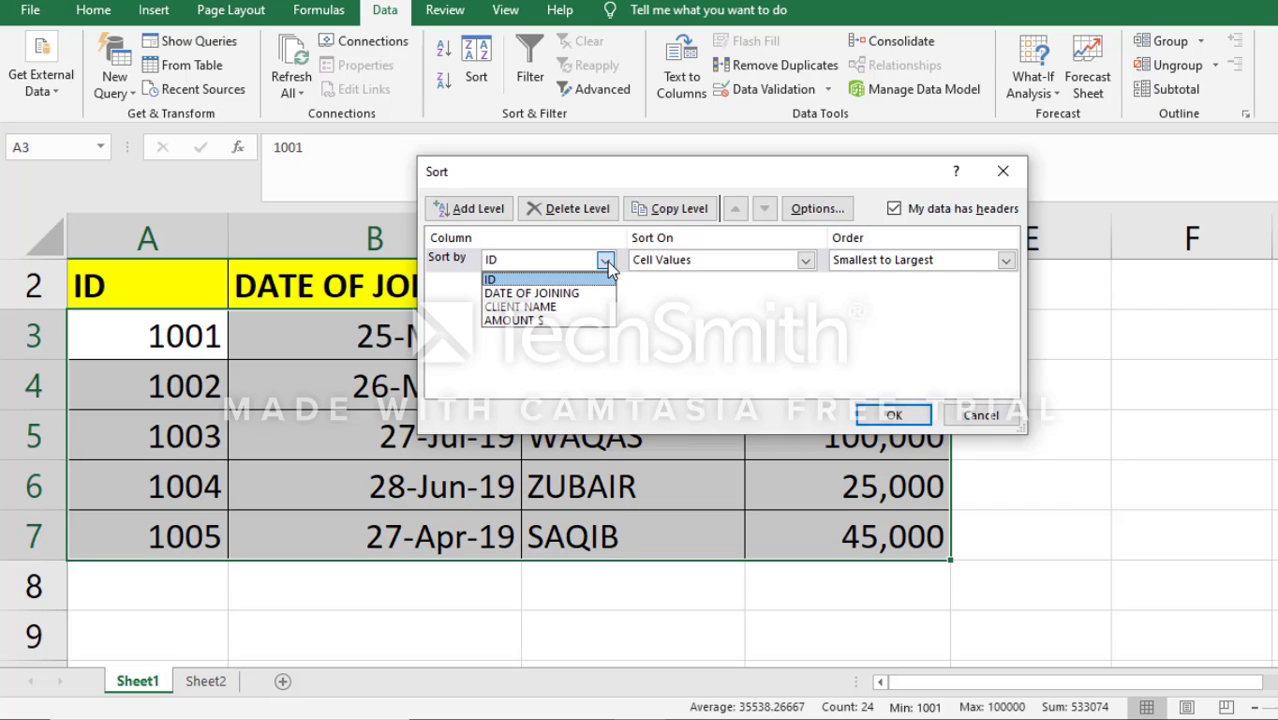
click(598, 321)
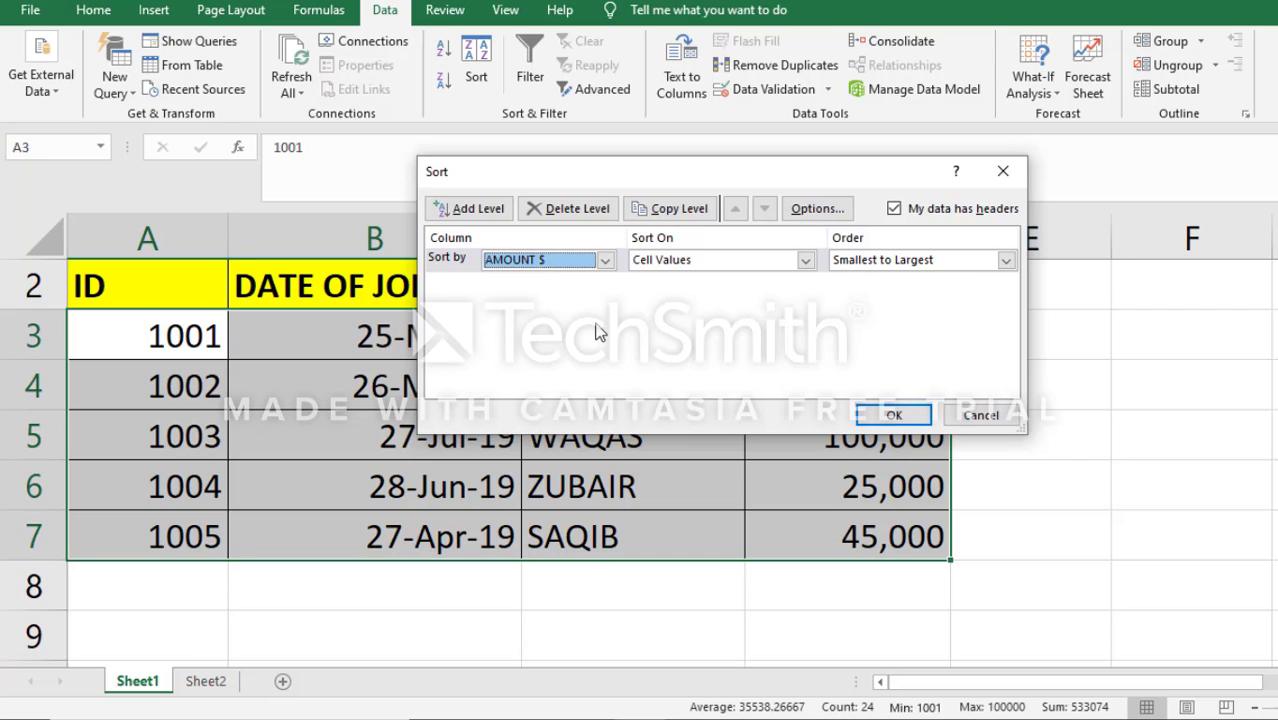
click(1005, 262)
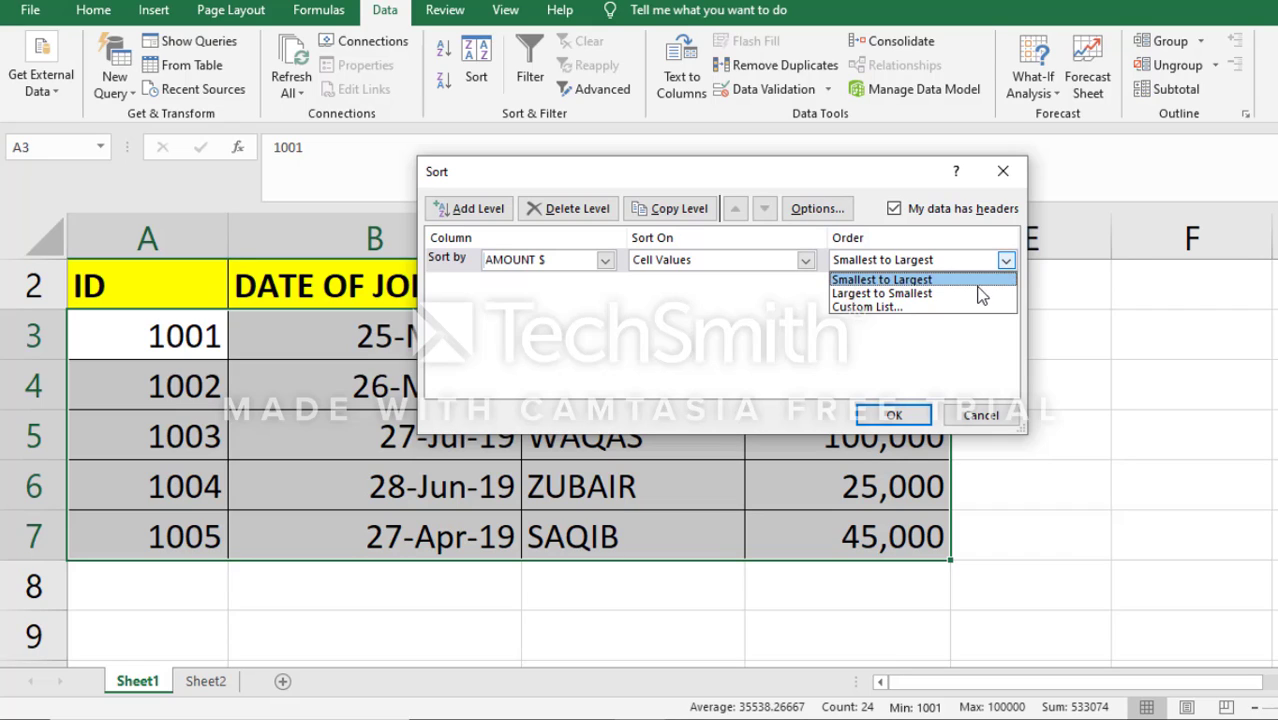
click(929, 294)
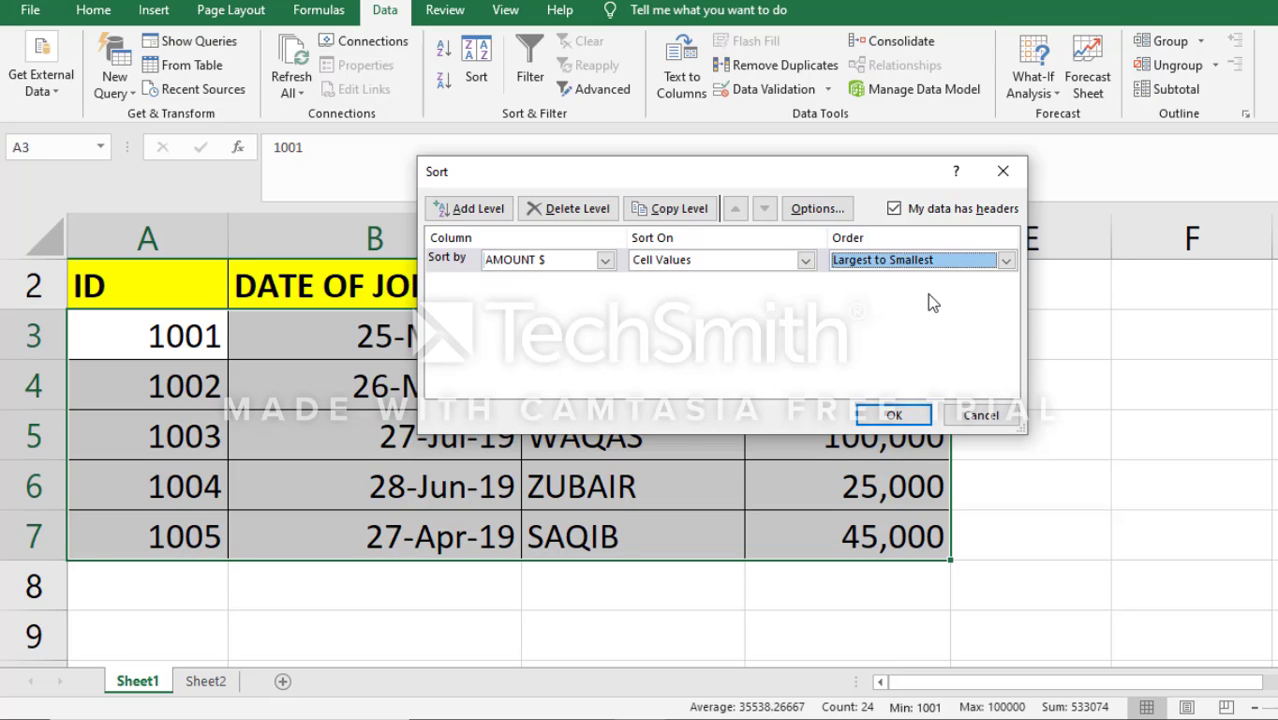
click(892, 415)
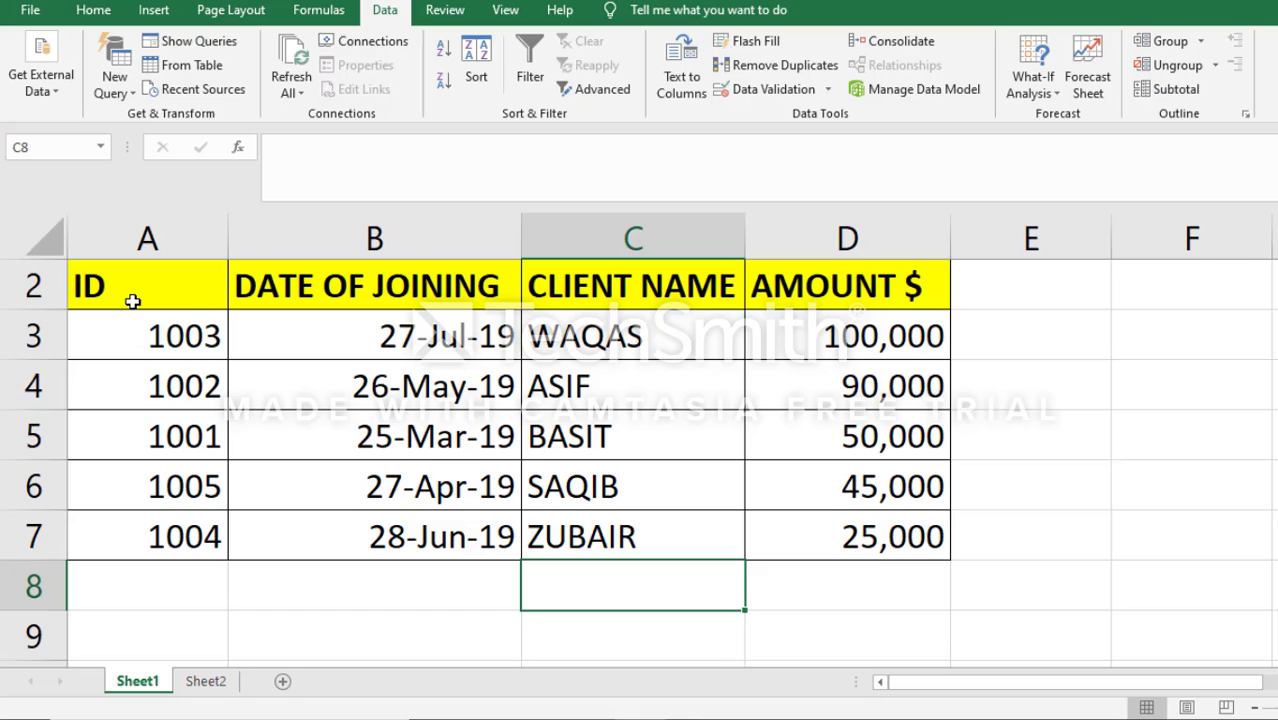
- Sort the table A2:D7 by CLIENT NAME on cell values in A to Z order, and deselect the table
drag(133, 280, 275, 335)
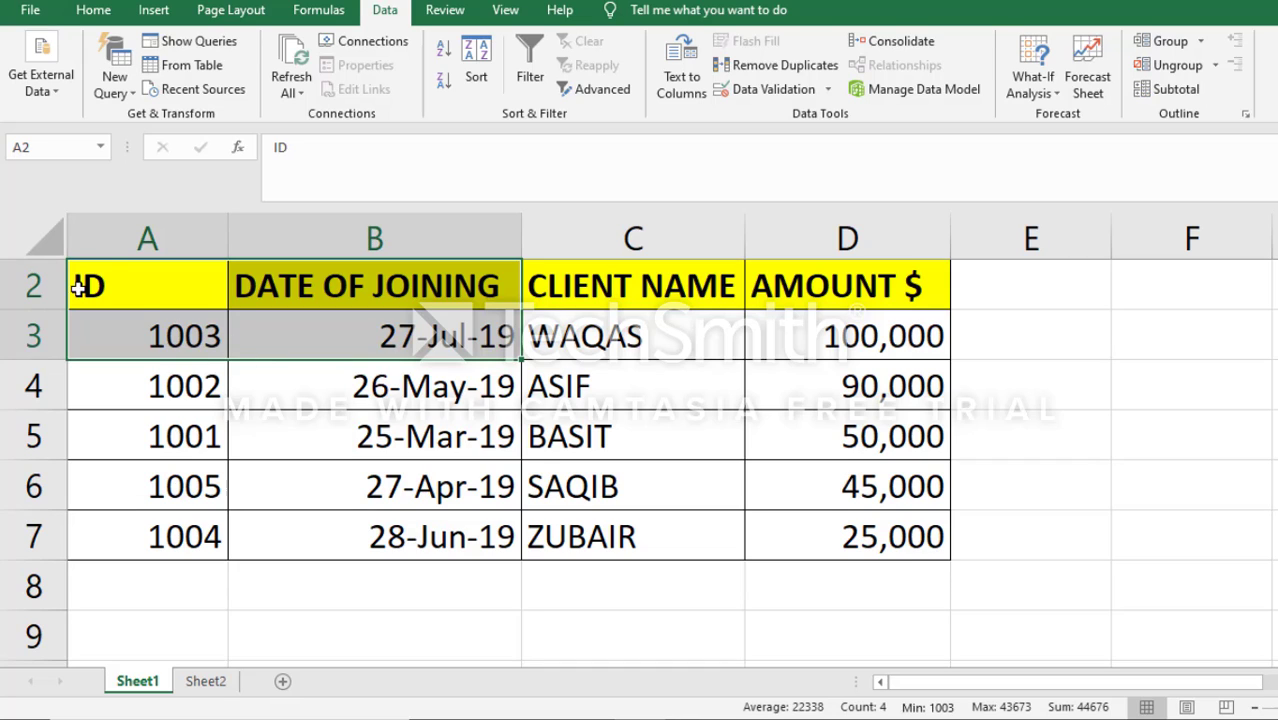
drag(107, 274, 839, 537)
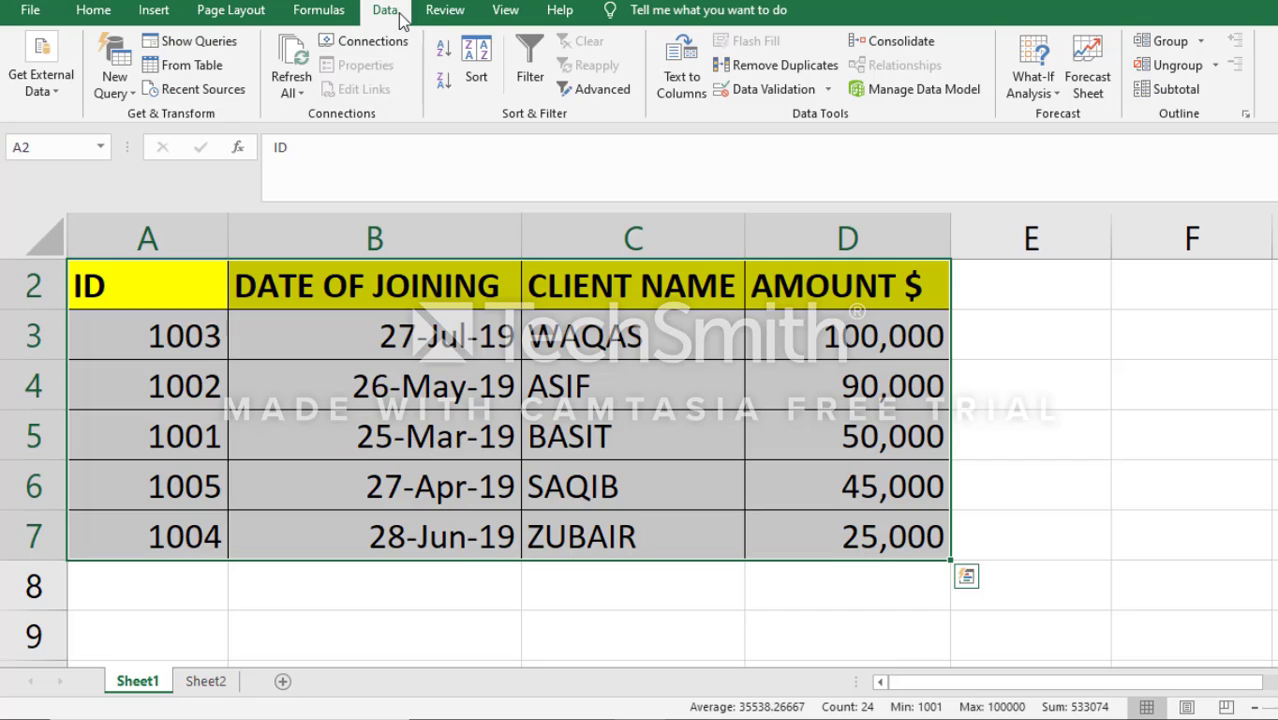
click(481, 82)
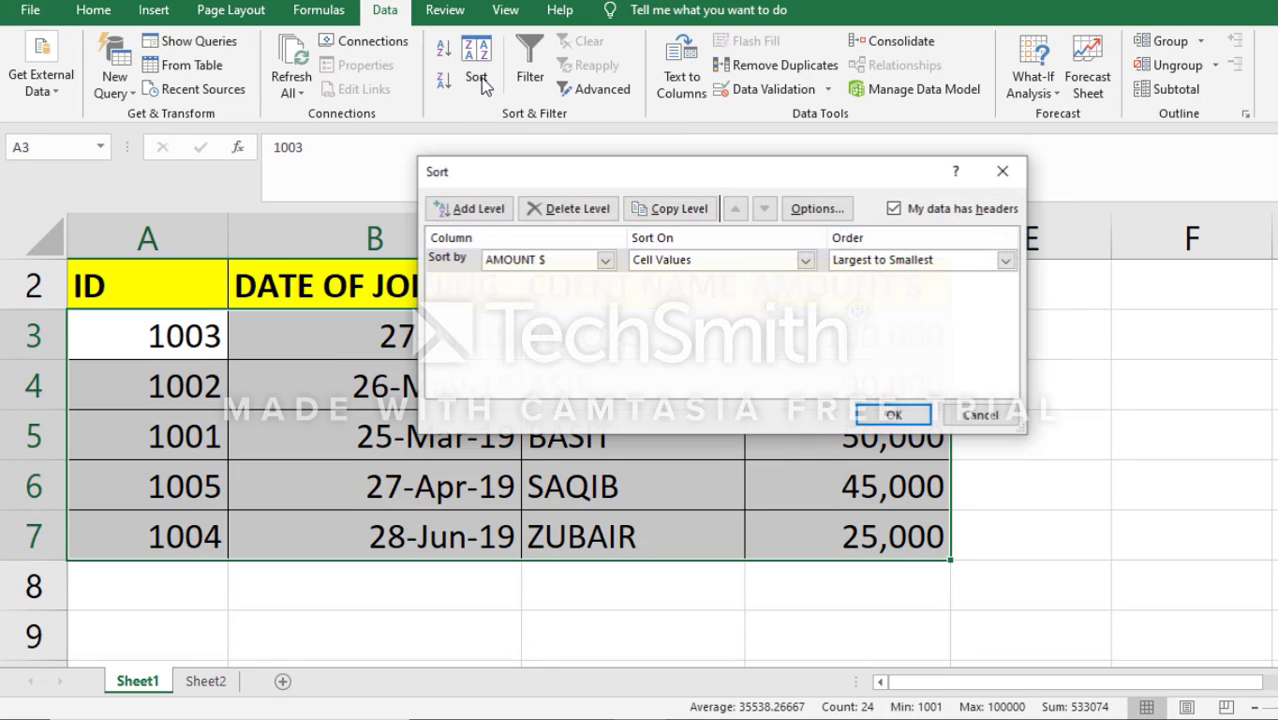
click(605, 262)
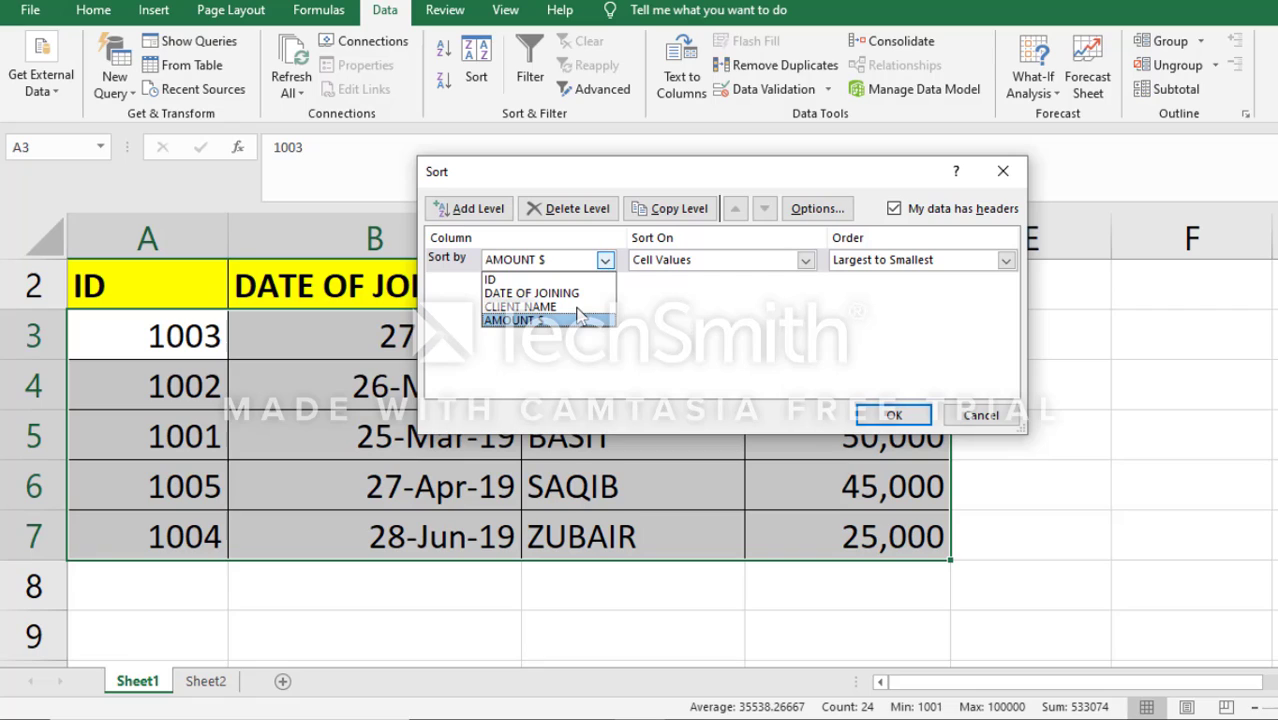
click(577, 306)
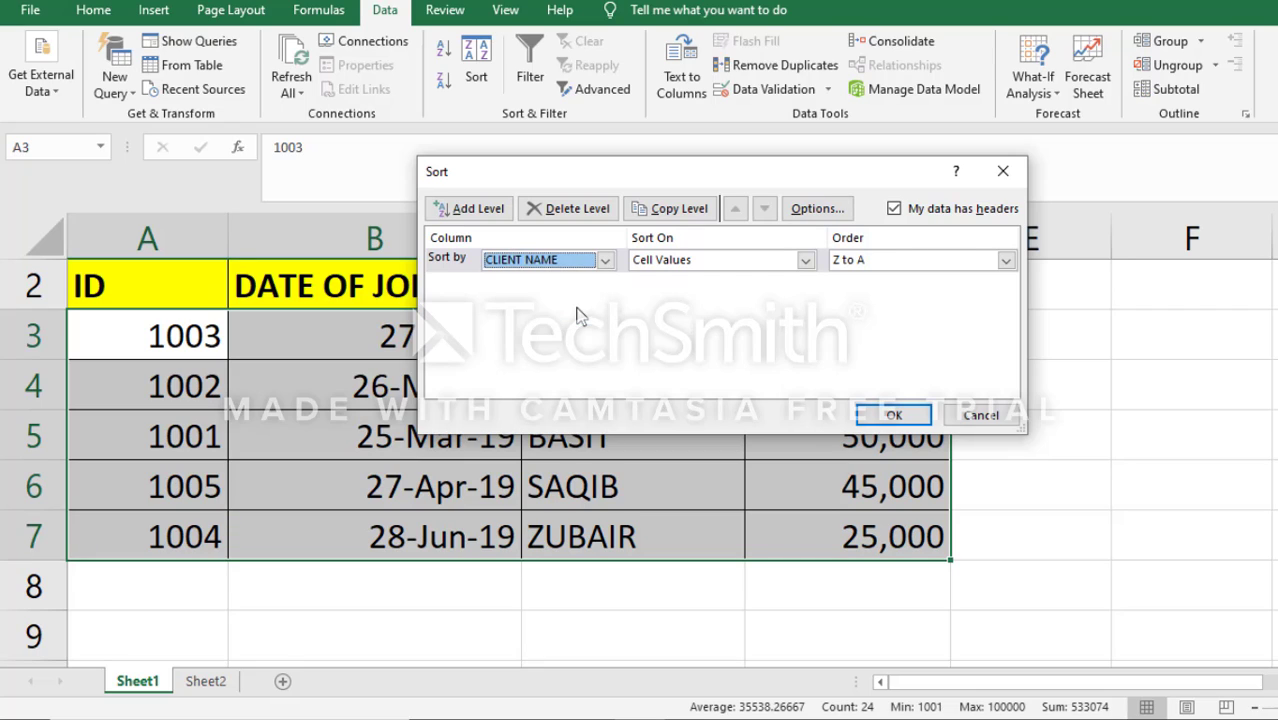
click(1007, 262)
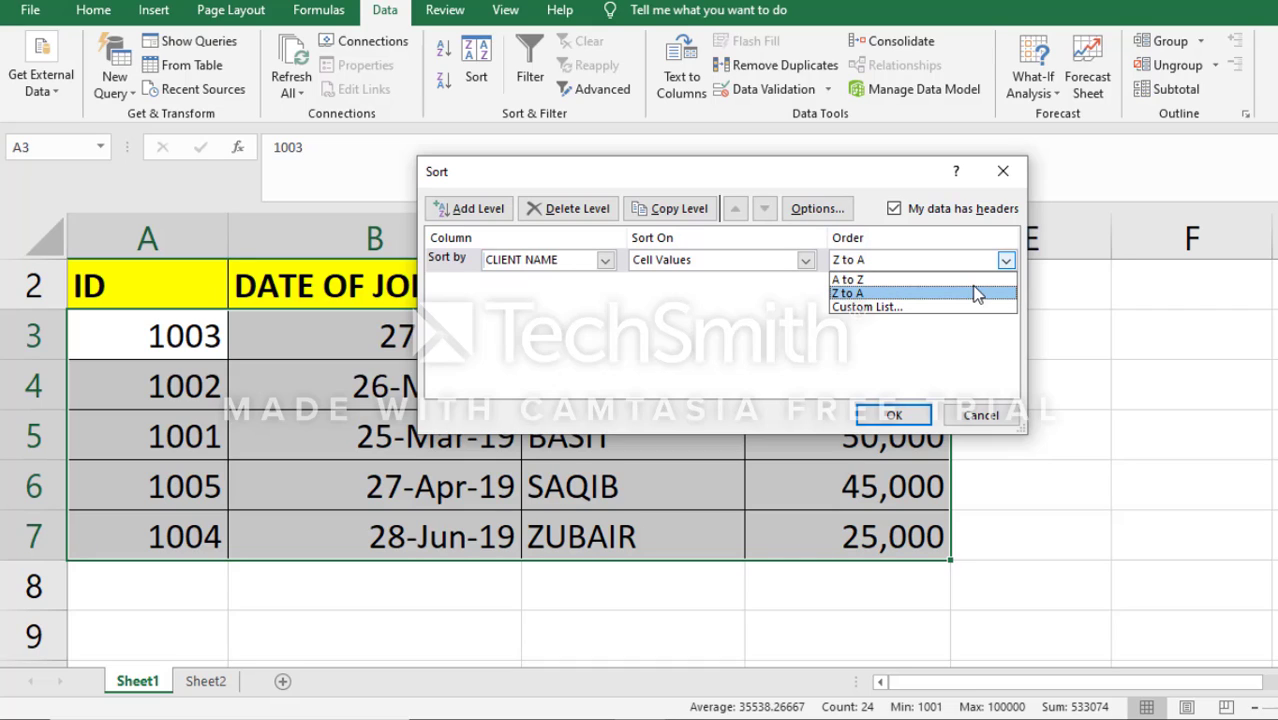
click(975, 293)
click(1007, 262)
click(958, 282)
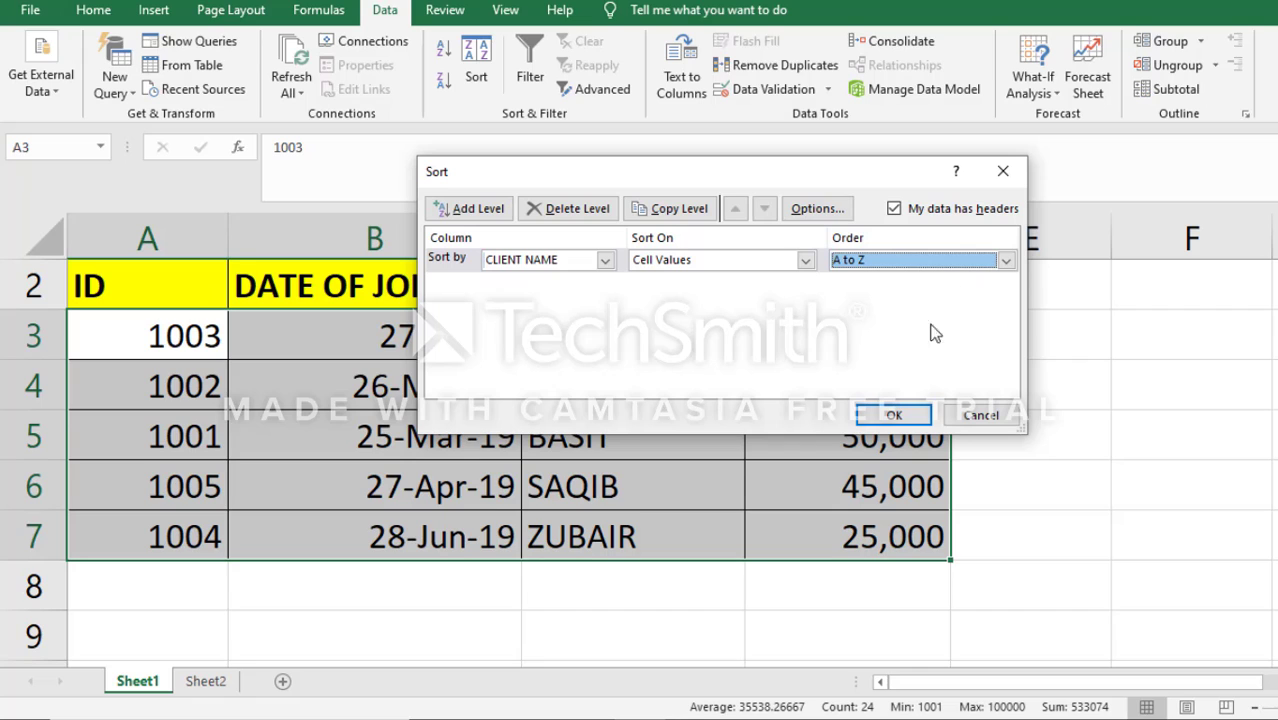
click(891, 414)
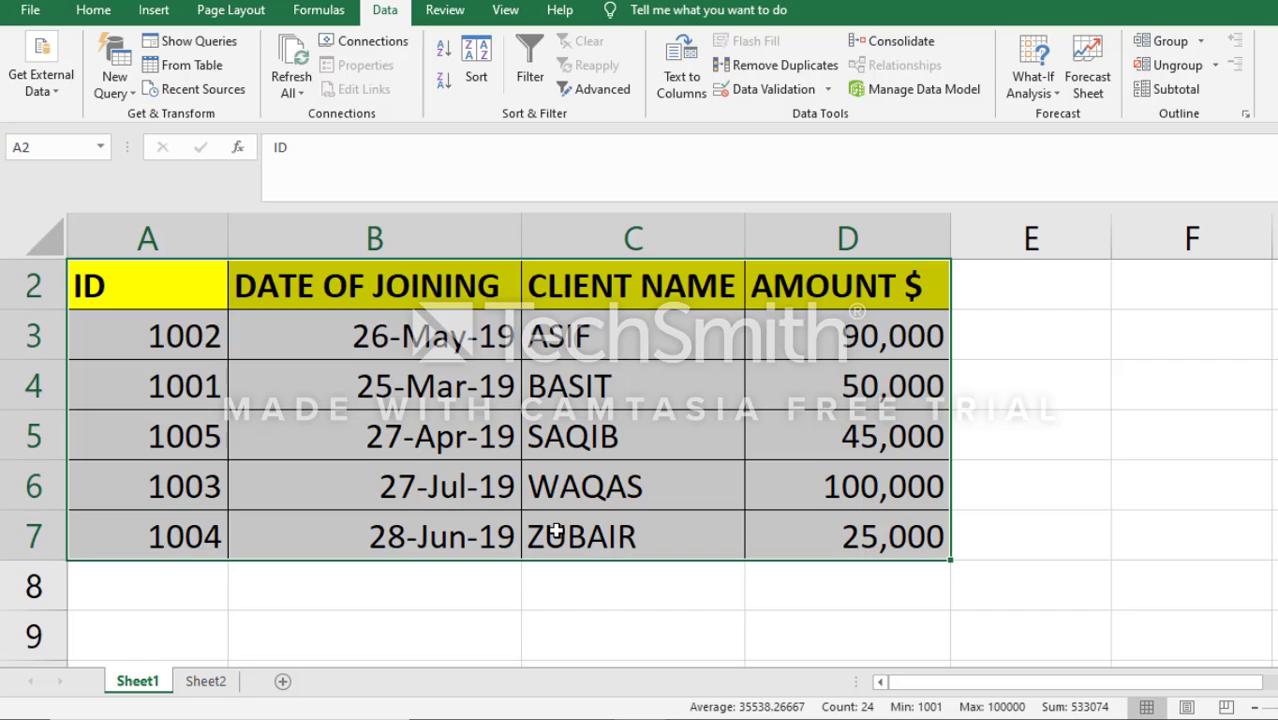
click(488, 583)
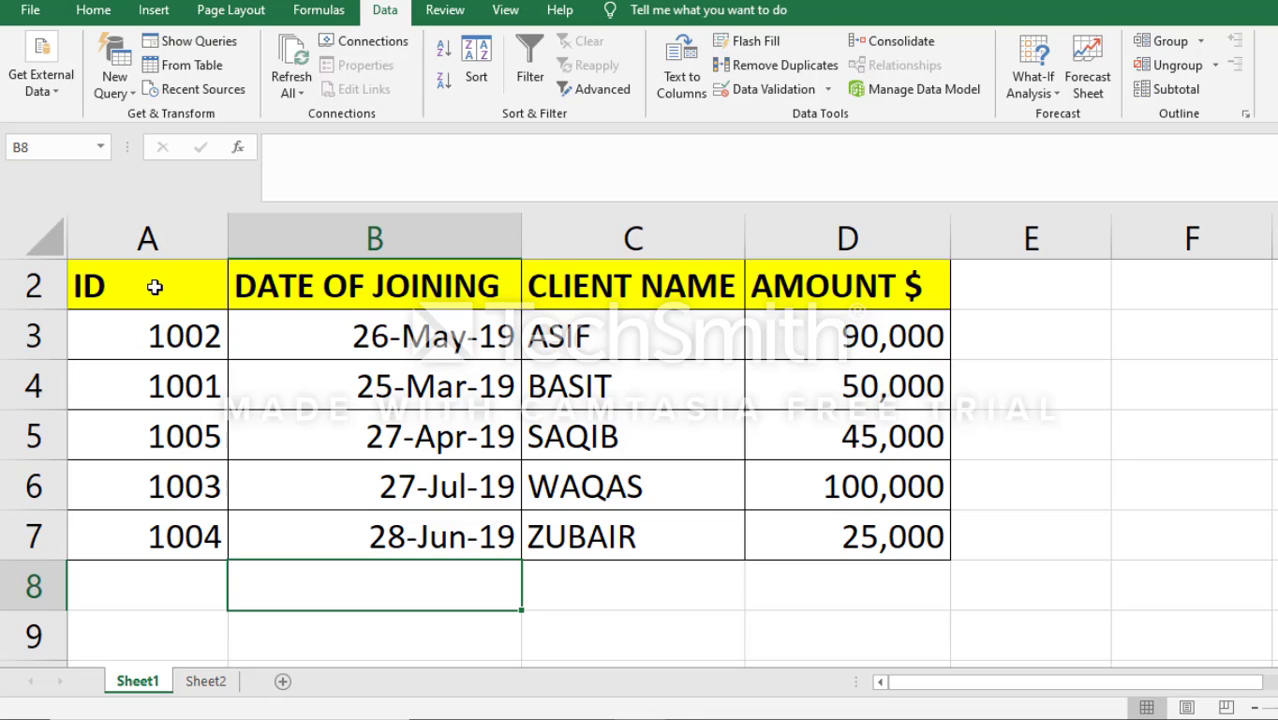
- Sort the table A2:D7 by DATE OF JOINING on cell values, ordered Oldest to Newest
drag(152, 285, 941, 542)
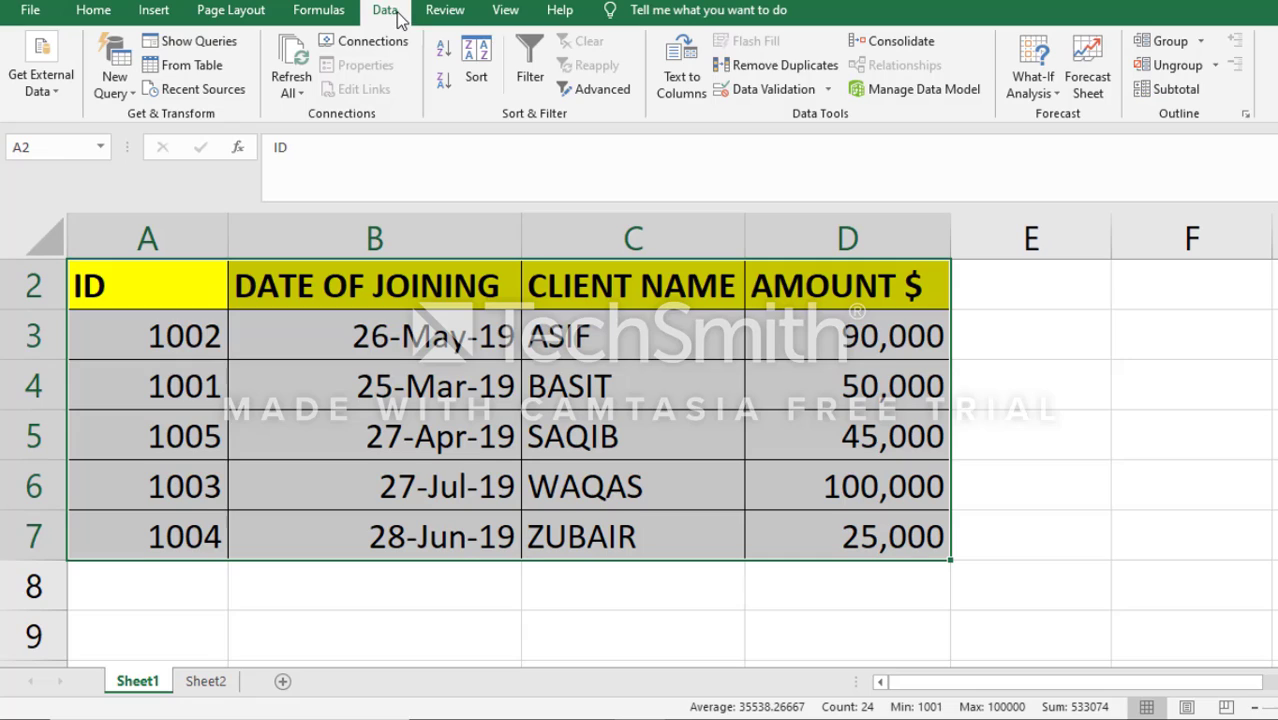
click(476, 80)
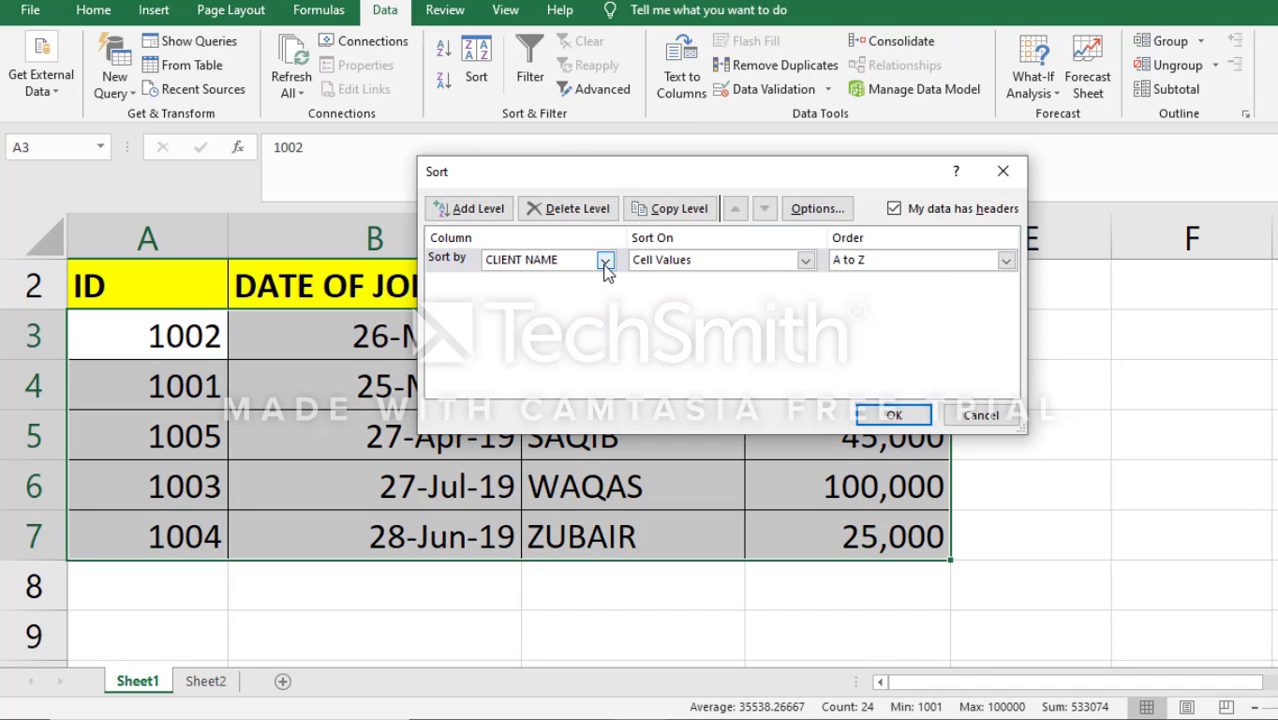
click(605, 262)
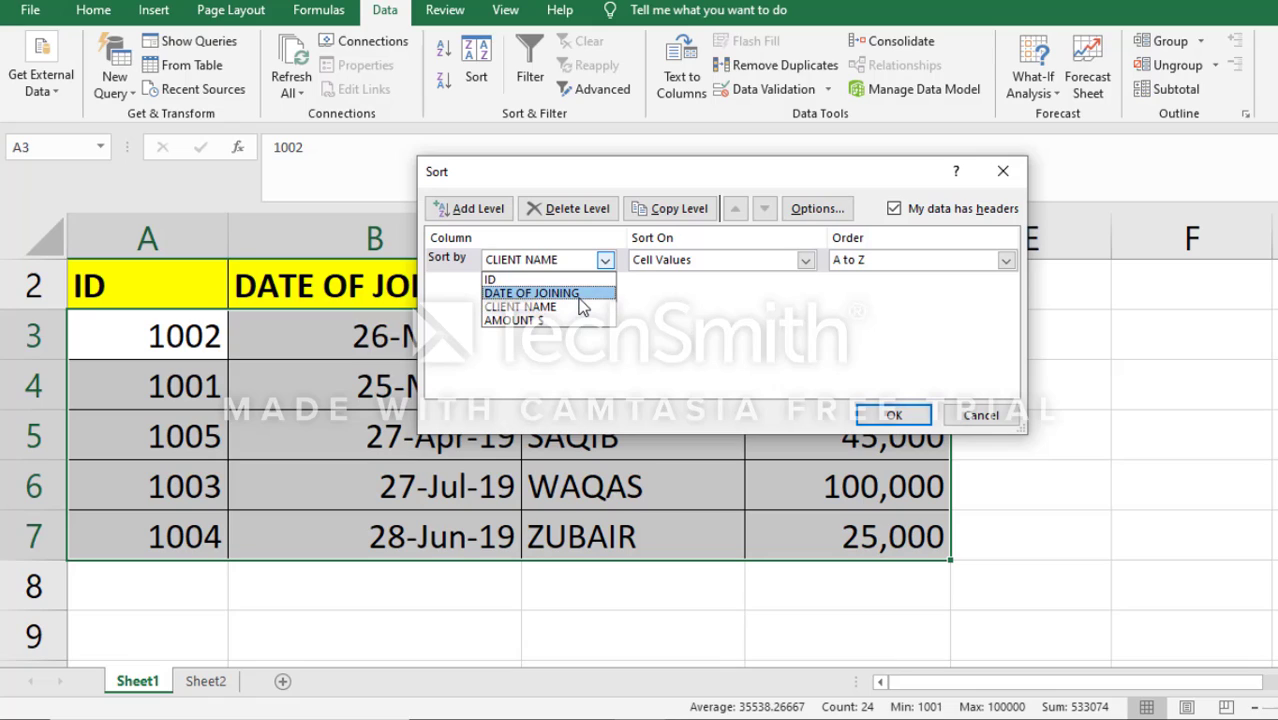
click(578, 296)
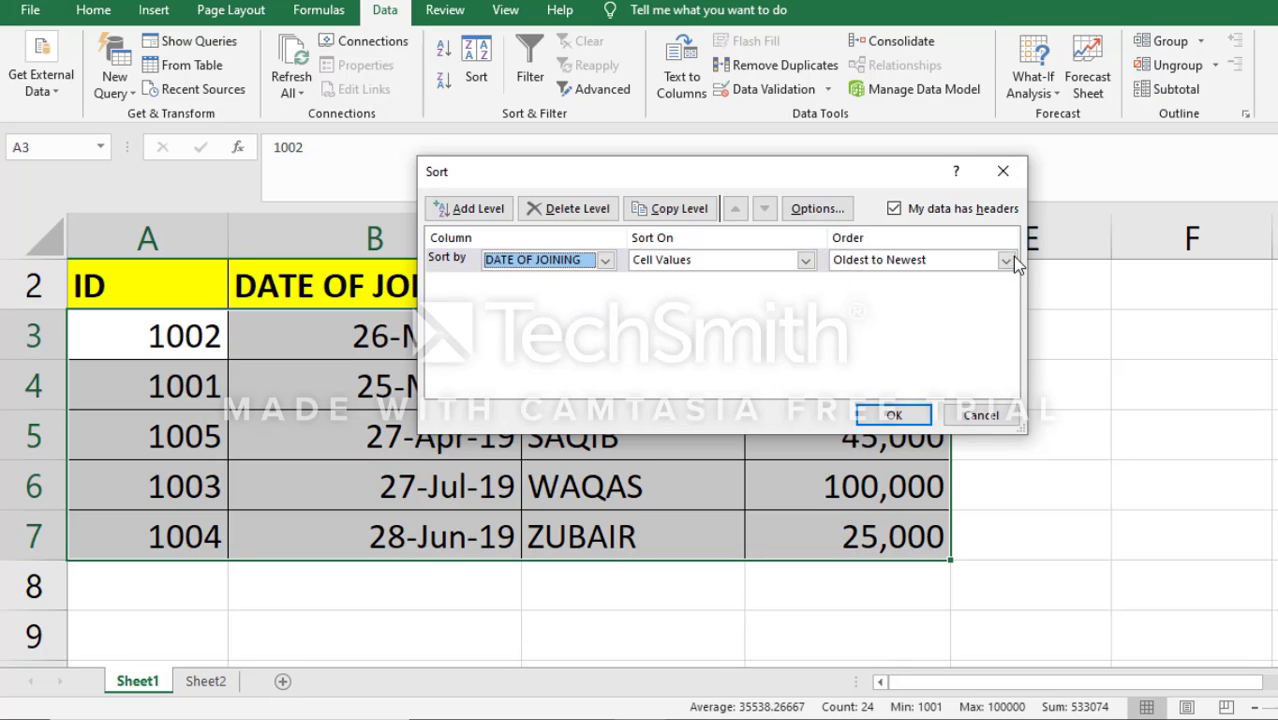
click(893, 264)
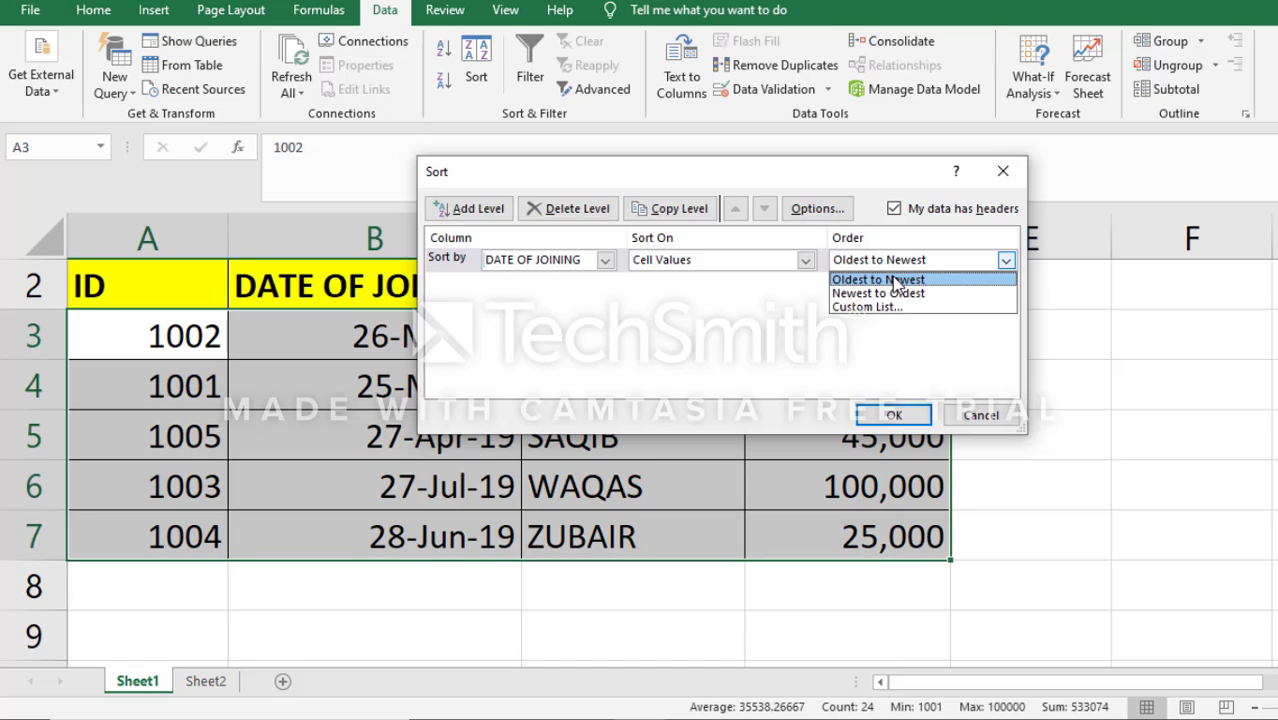
click(895, 281)
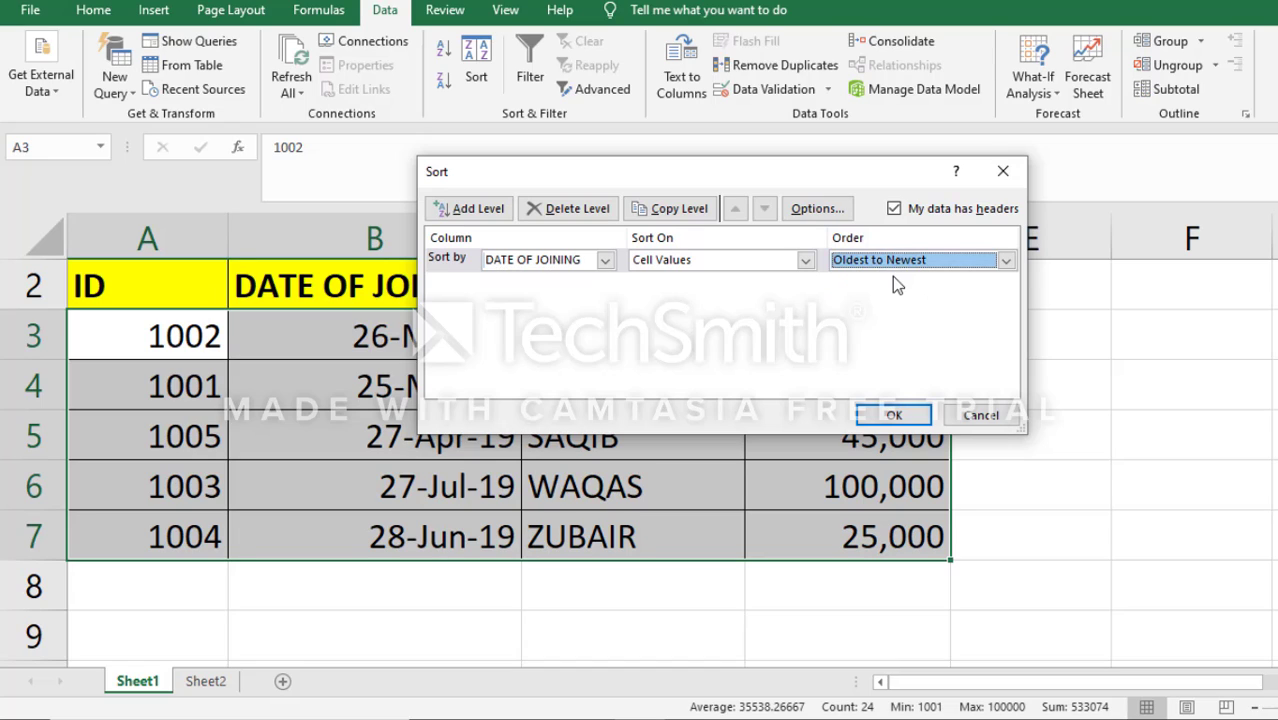
click(890, 416)
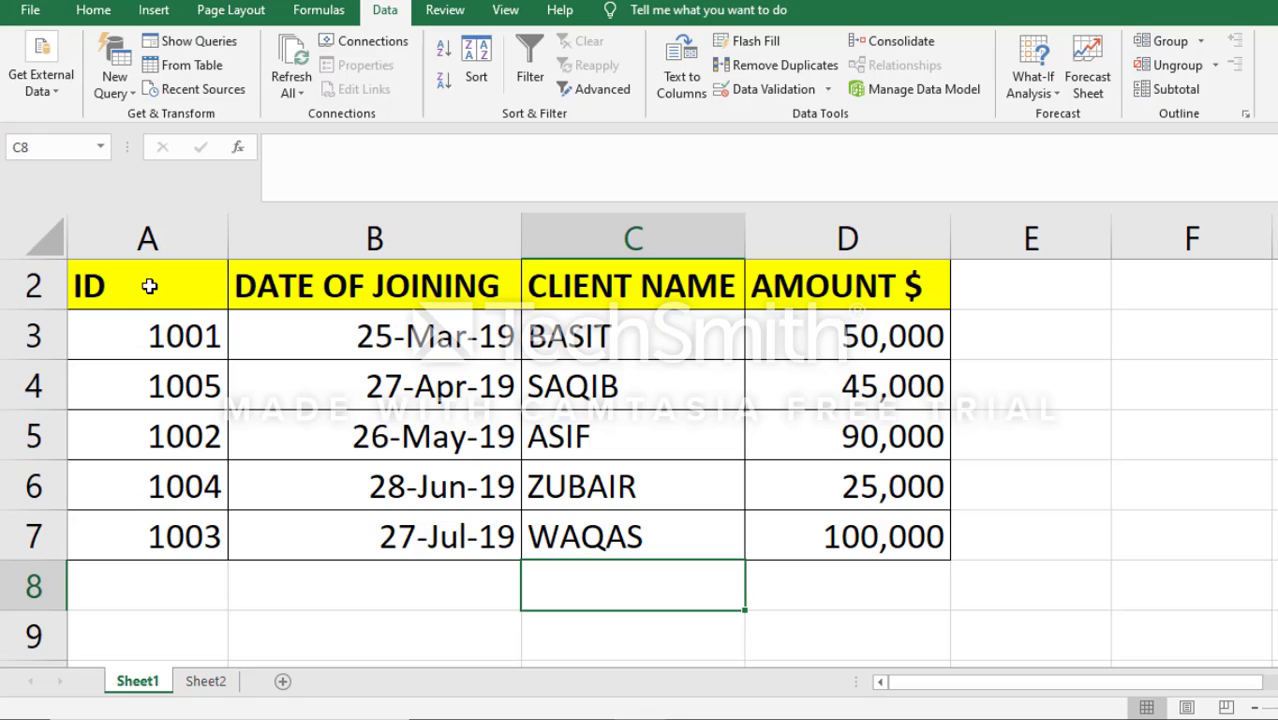
- Sort the table A2:D7 by ID on cell values, ordered Smallest to Largest, and deselect the table
drag(149, 287, 932, 537)
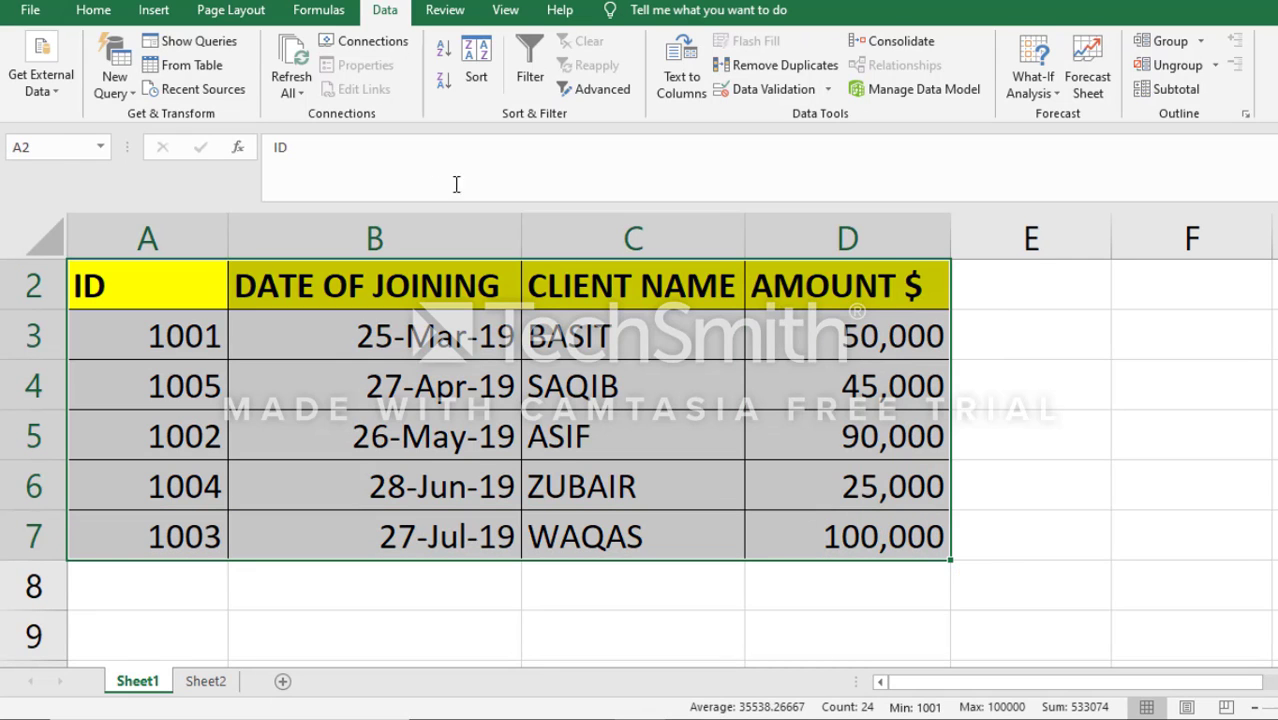
click(479, 75)
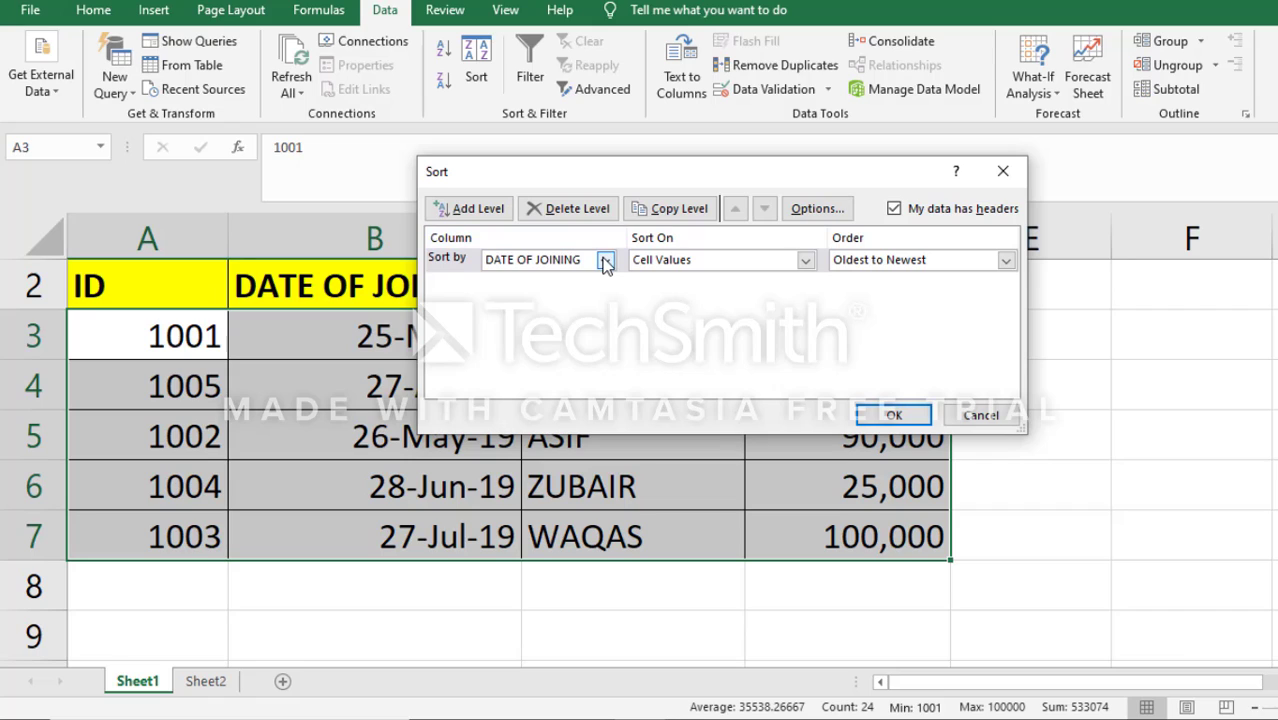
click(605, 262)
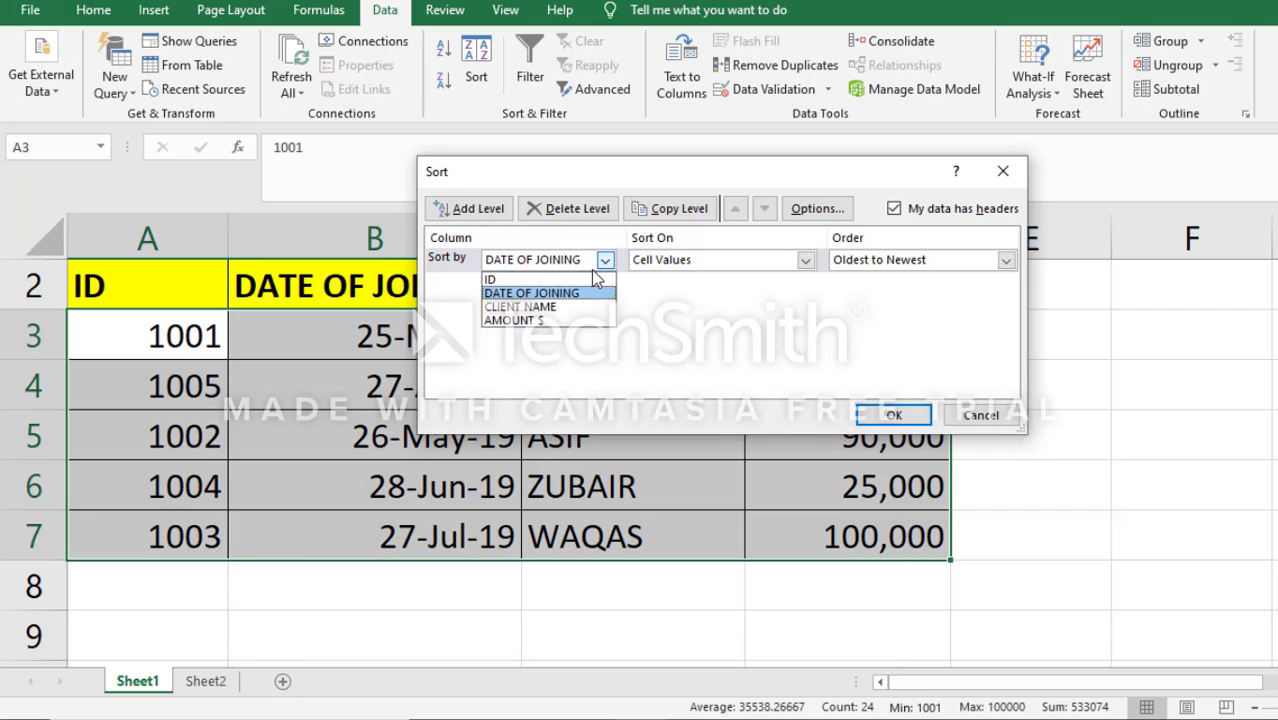
click(597, 272)
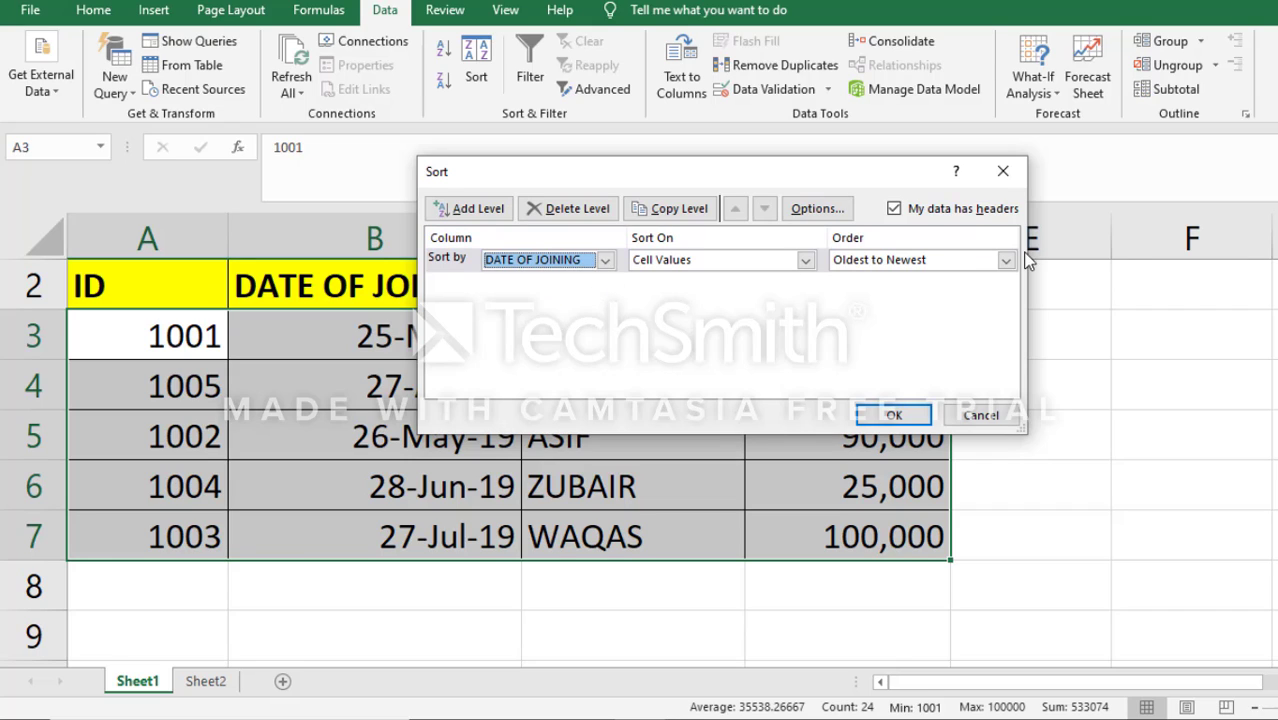
click(605, 262)
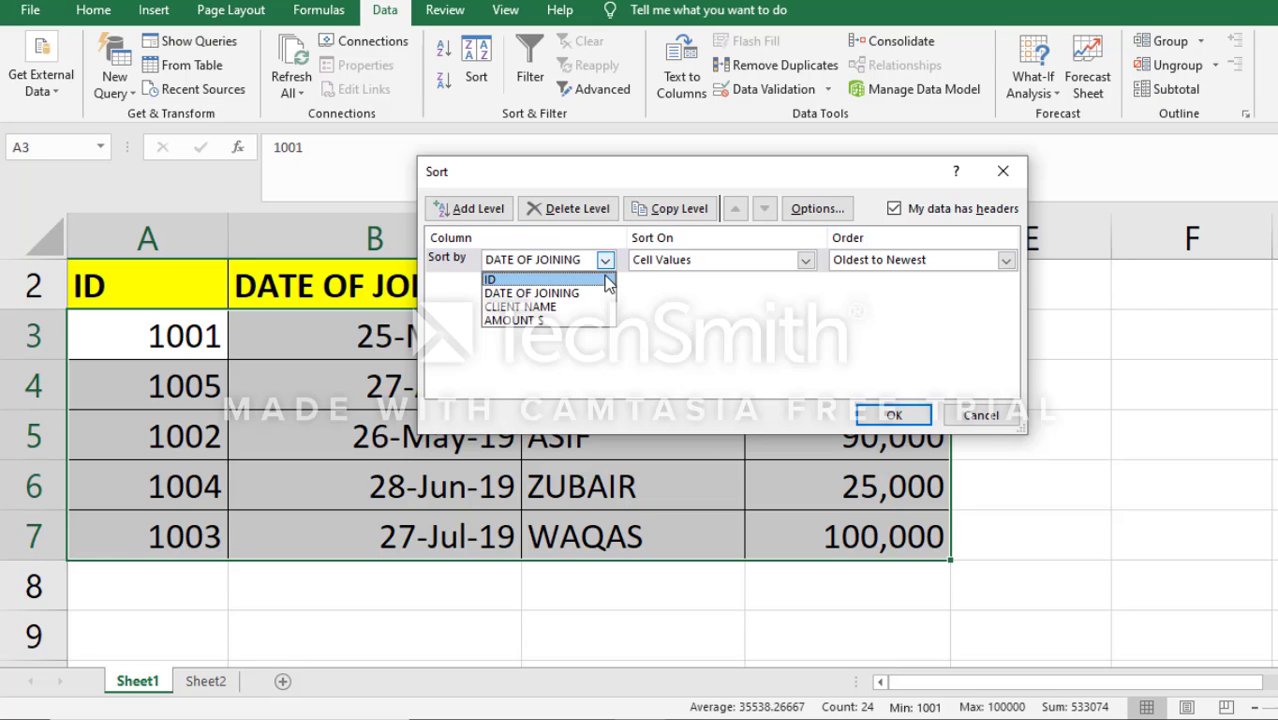
click(600, 277)
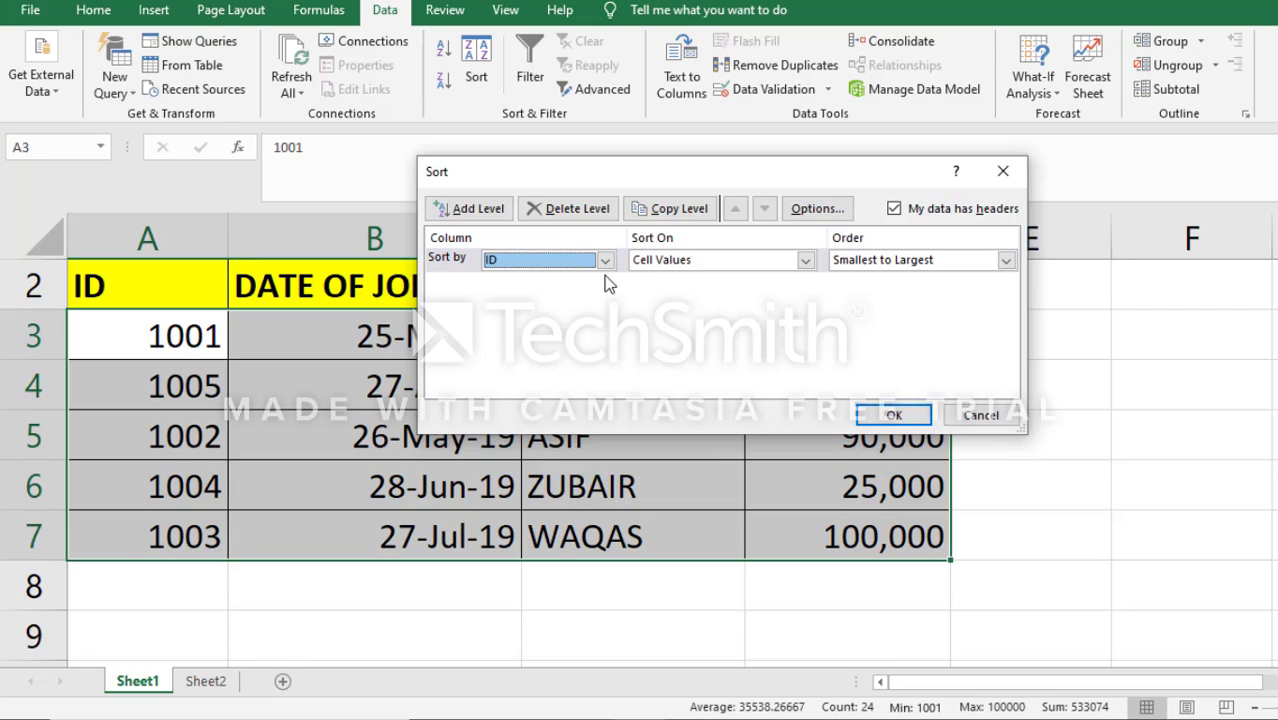
click(1008, 262)
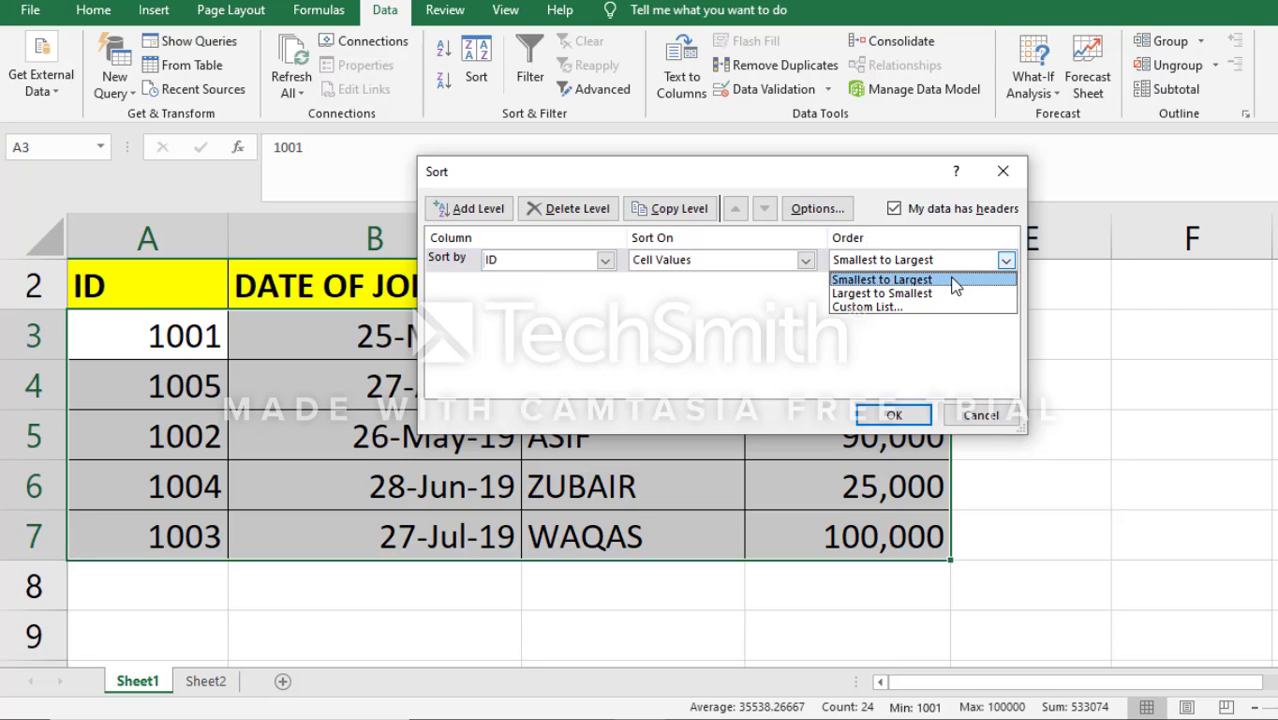
click(900, 280)
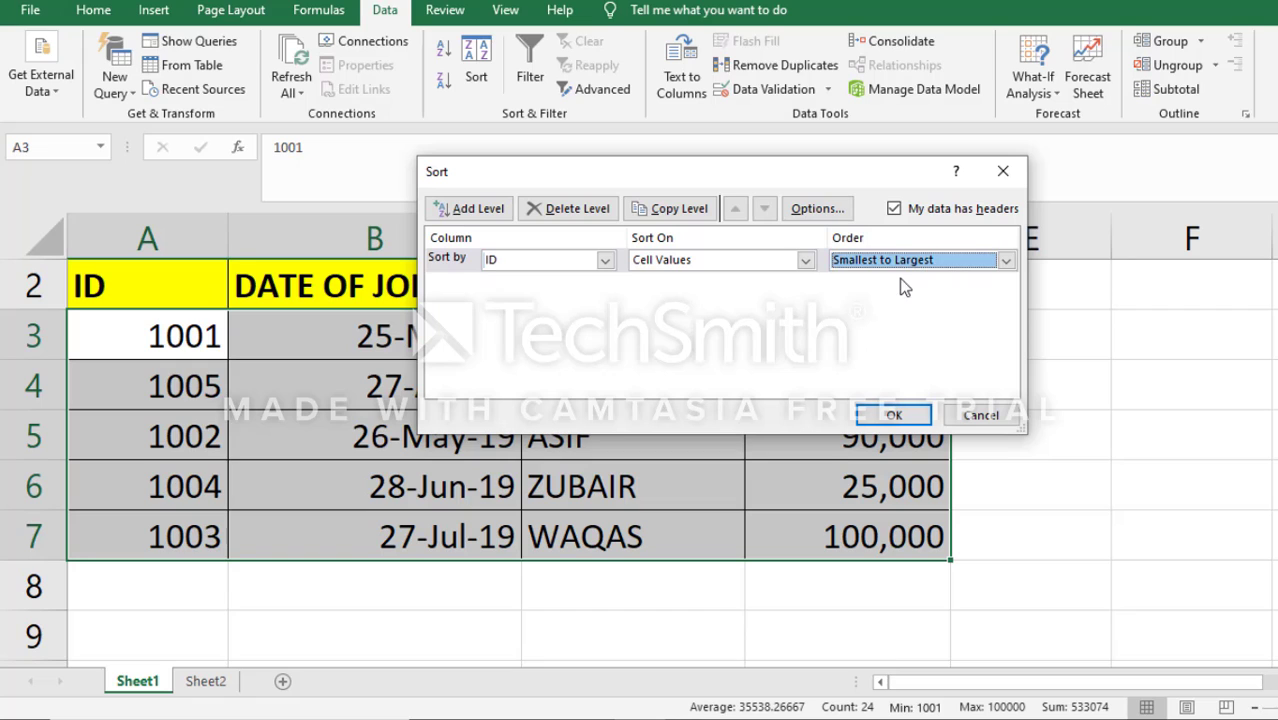
click(894, 416)
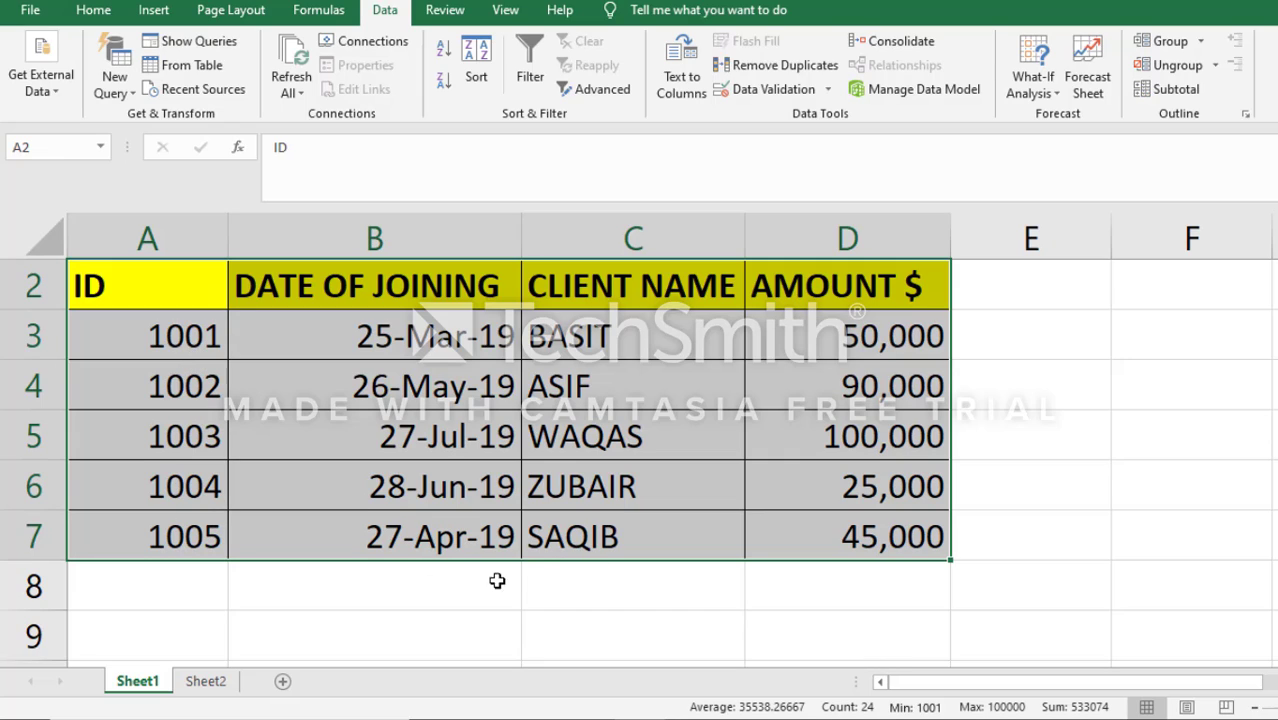
click(541, 576)
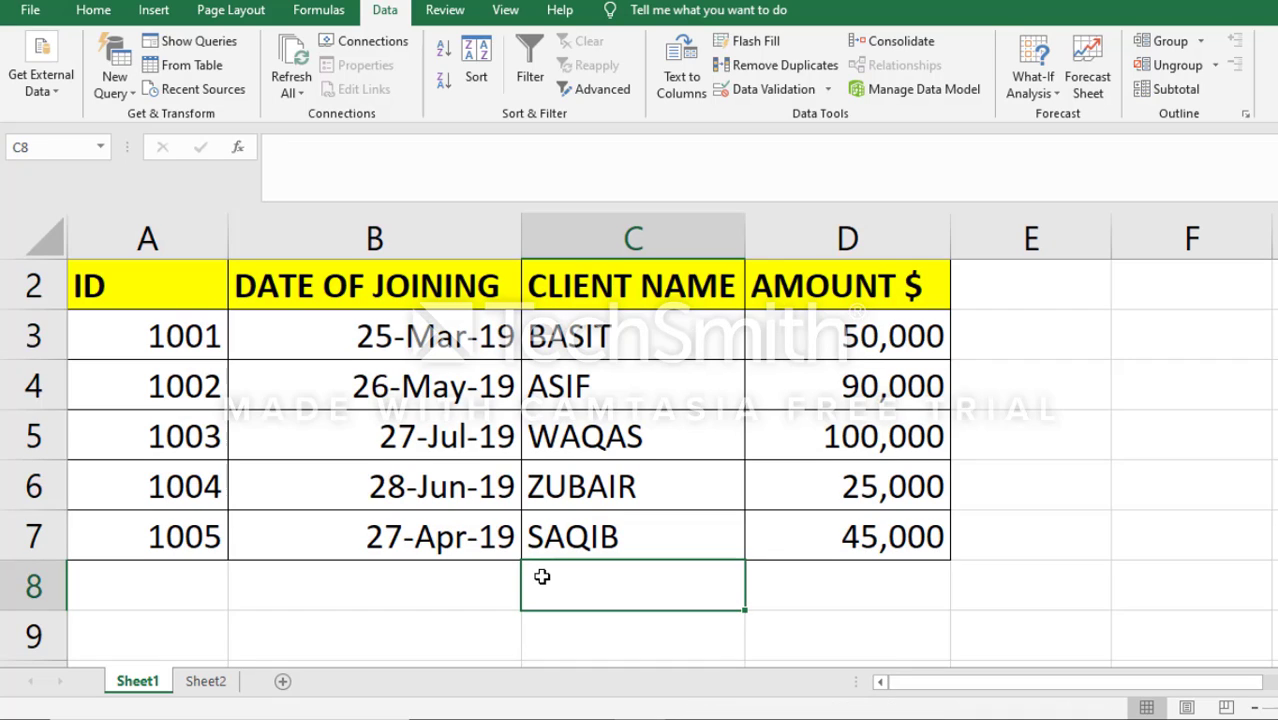